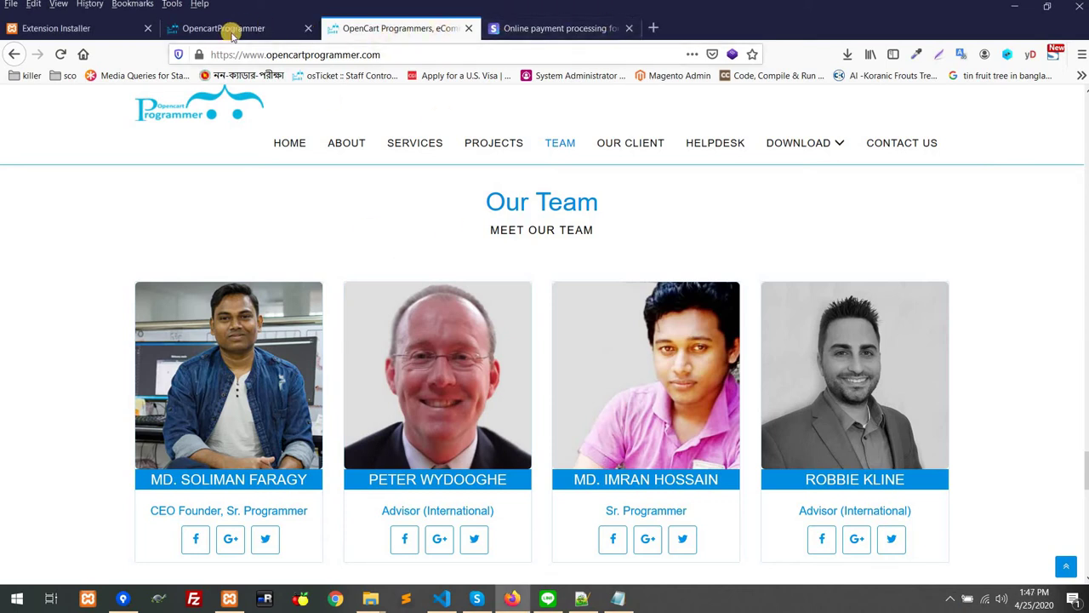
- Switch to the browser tab showing the Stripe homepage at stripe.com
left_click(544, 29)
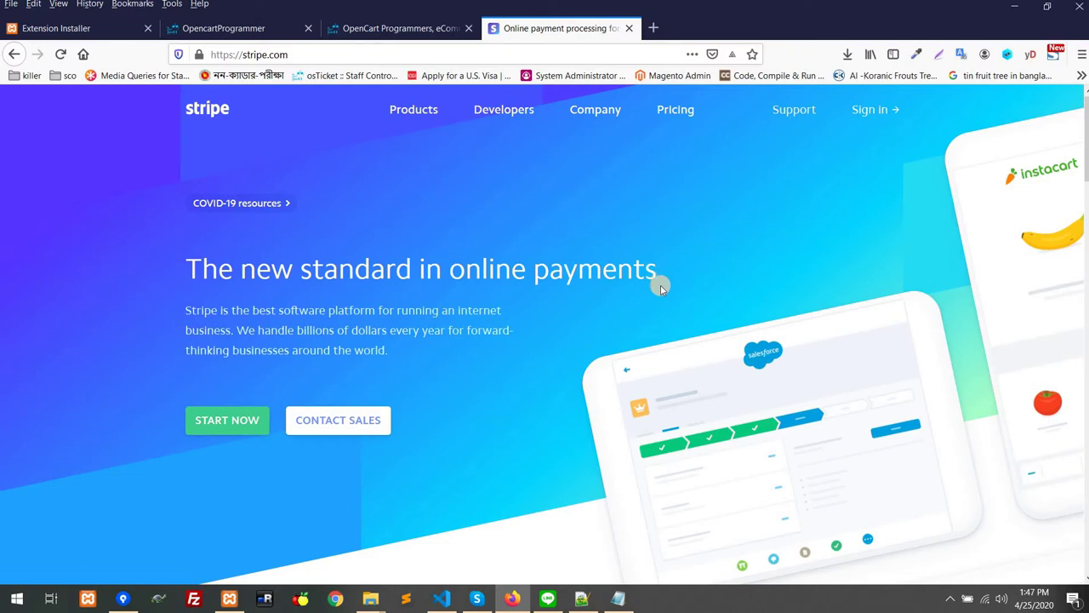
- Upload the Stripe zip from Modules > Stripe-Payment-For-Opencart-3.x-master > 3.0 in the Extension Installer
left_click(81, 27)
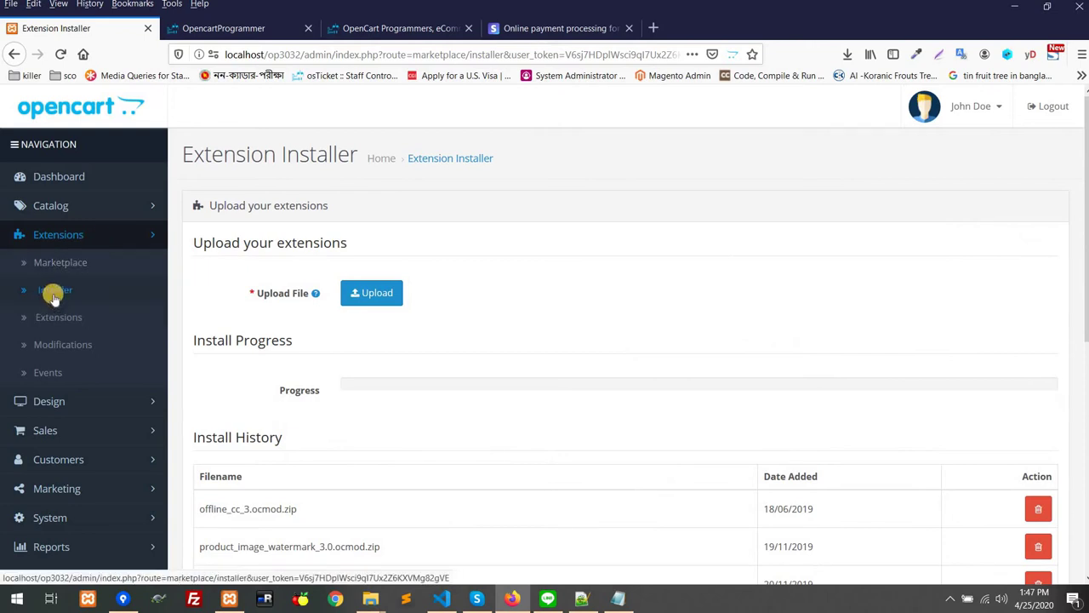
left_click(380, 295)
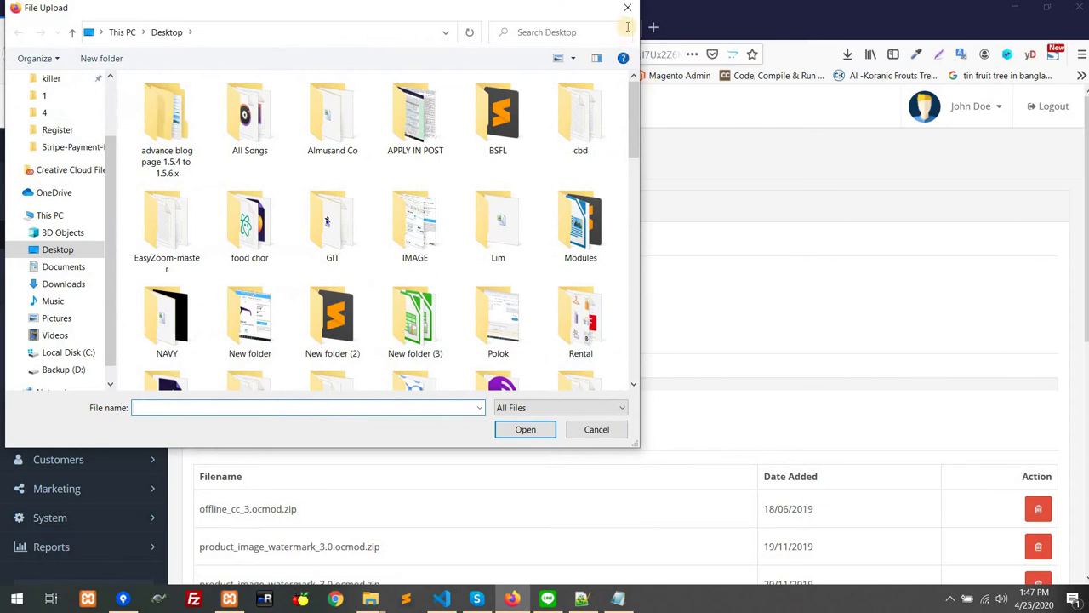
key("Escape")
scroll(845, 259, "down", 5)
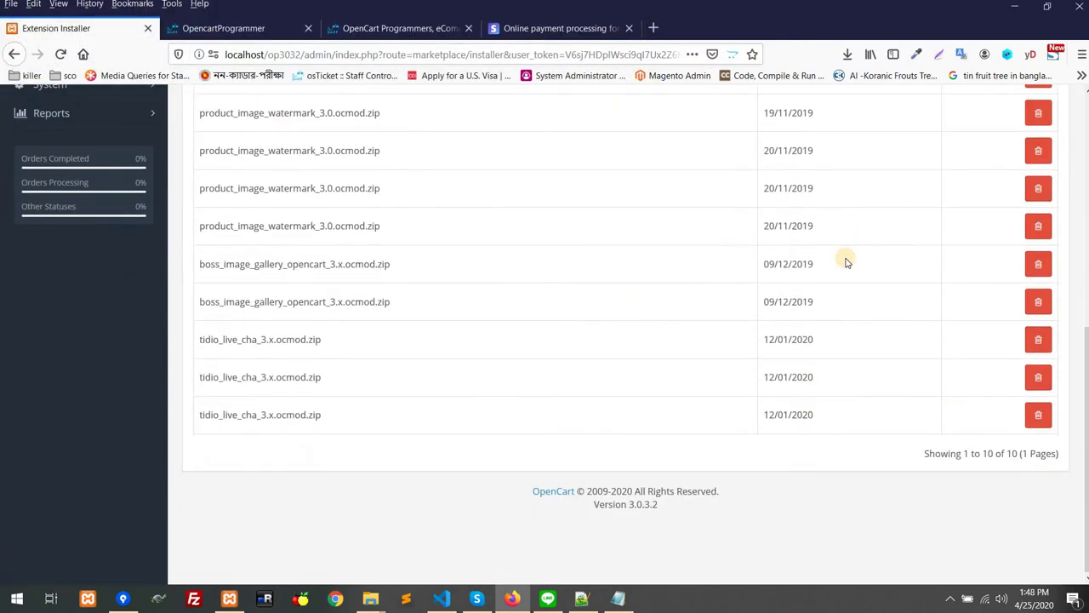
scroll(492, 385, "up", 5)
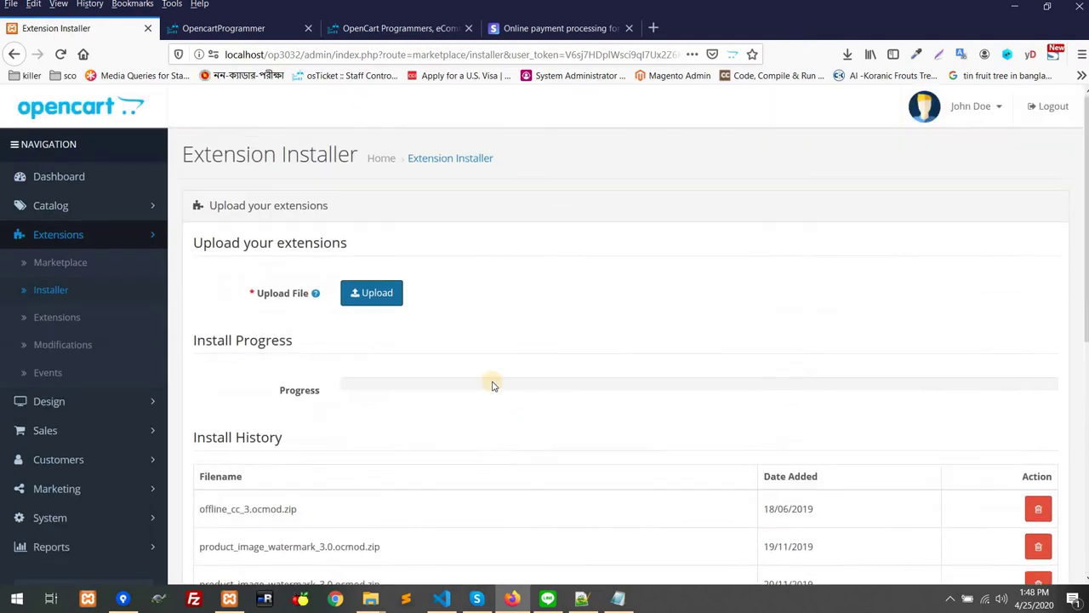
left_click(368, 295)
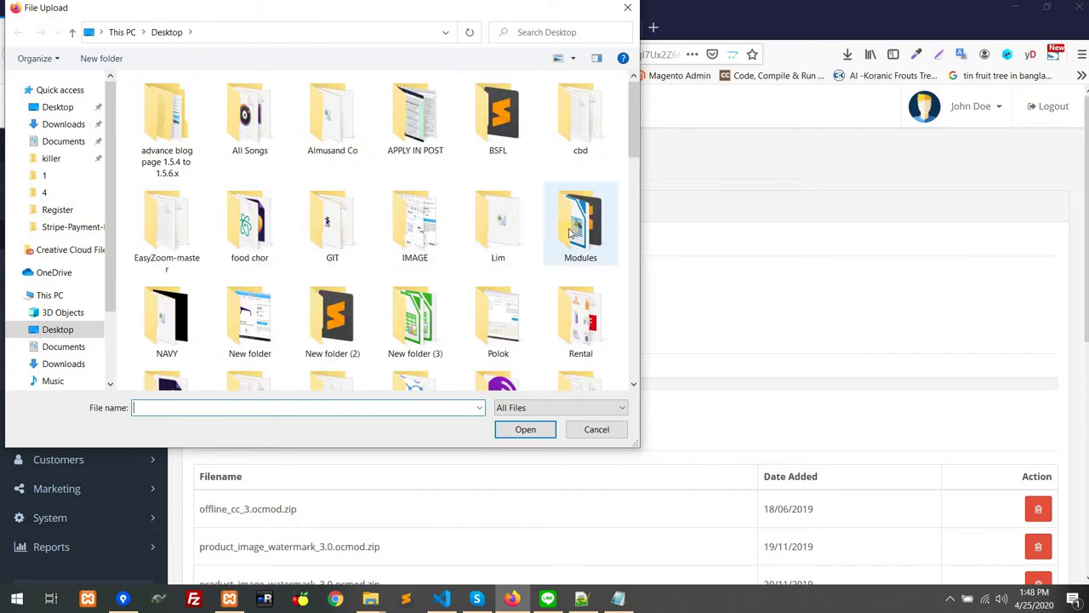
double_click(577, 233)
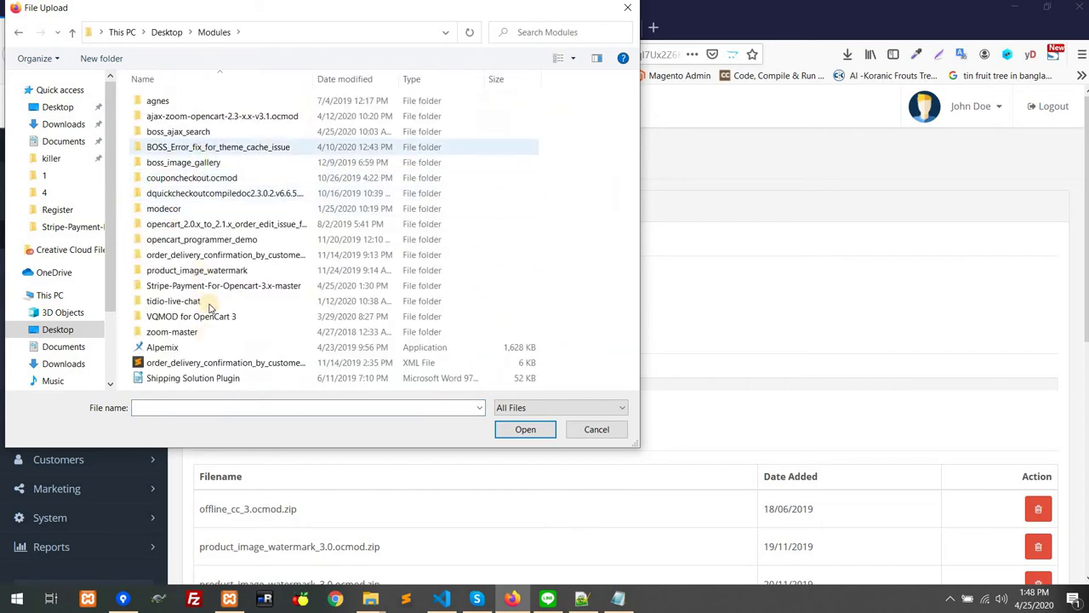
double_click(212, 285)
double_click(161, 115)
double_click(191, 117)
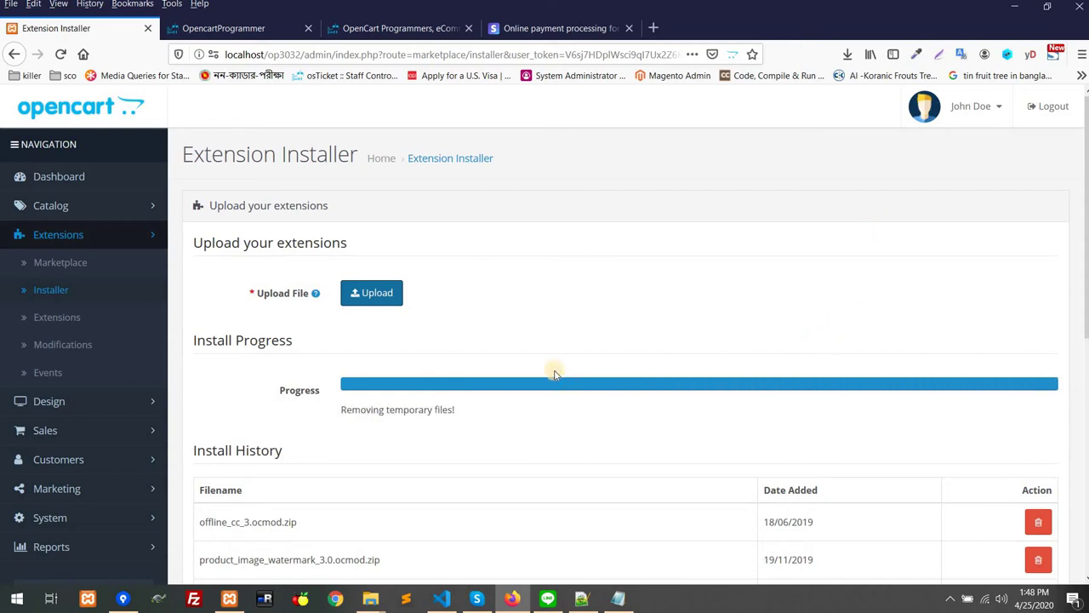
left_click_drag(345, 414, 625, 414)
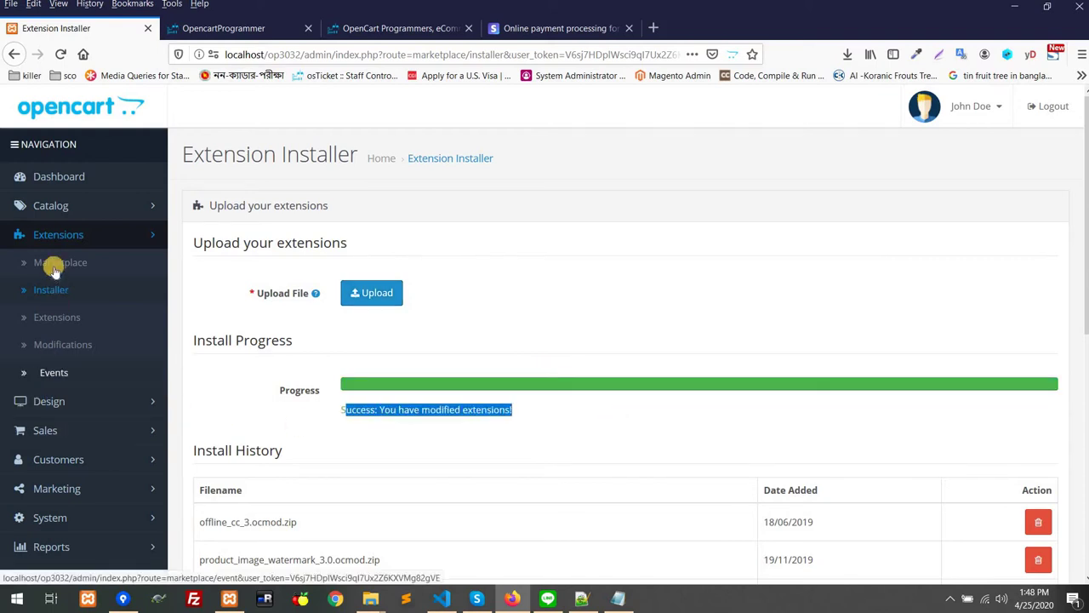
- Clear and then refresh the modification cache on the Modifications page
left_click(71, 347)
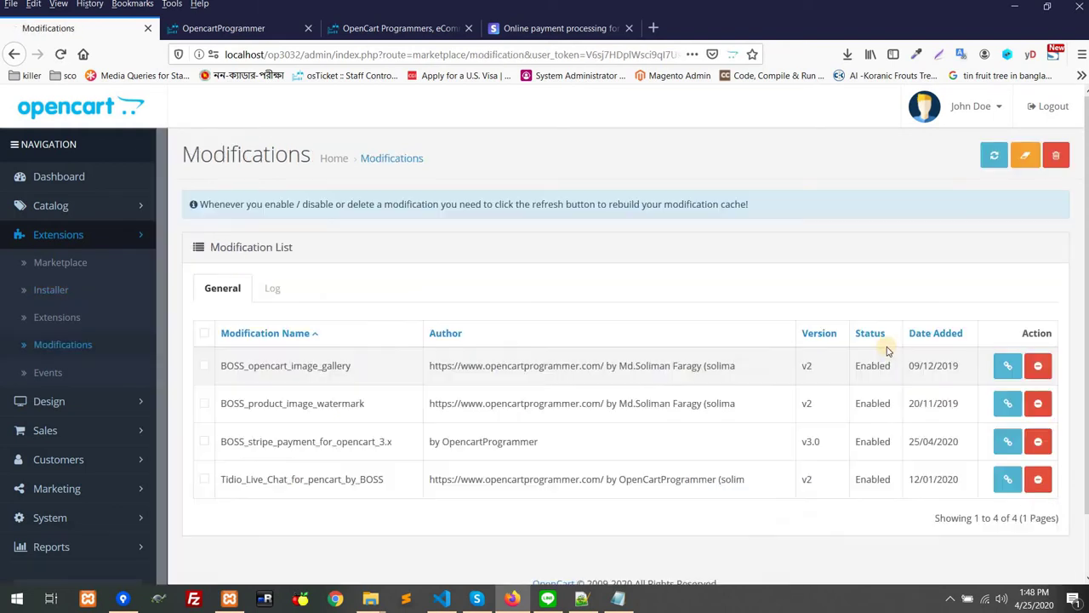
left_click(1027, 156)
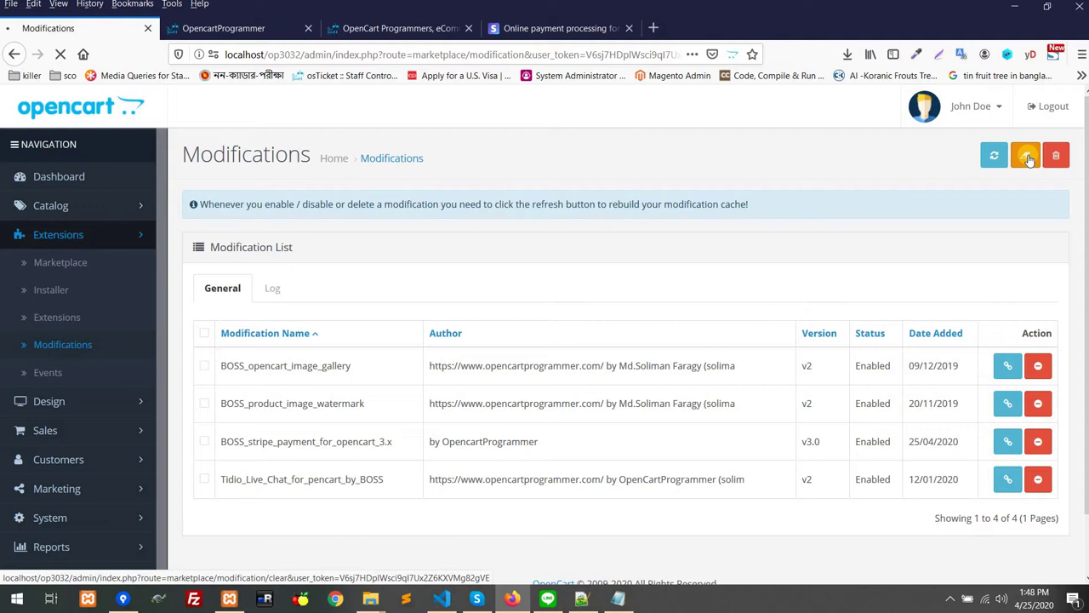
left_click(996, 158)
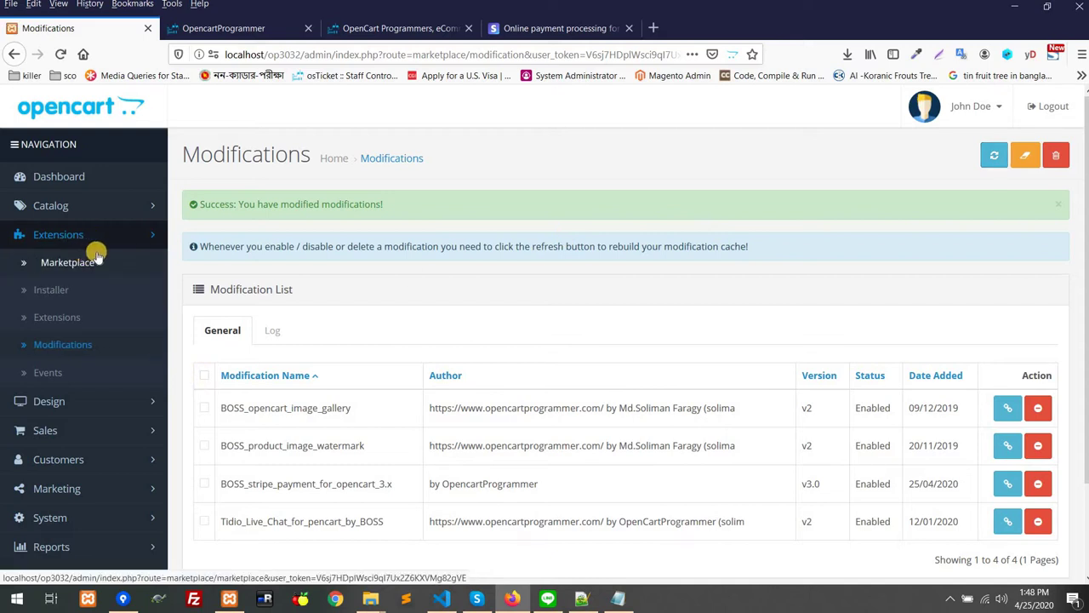
- Filter the Extensions list to show the Payments extension type
left_click(67, 323)
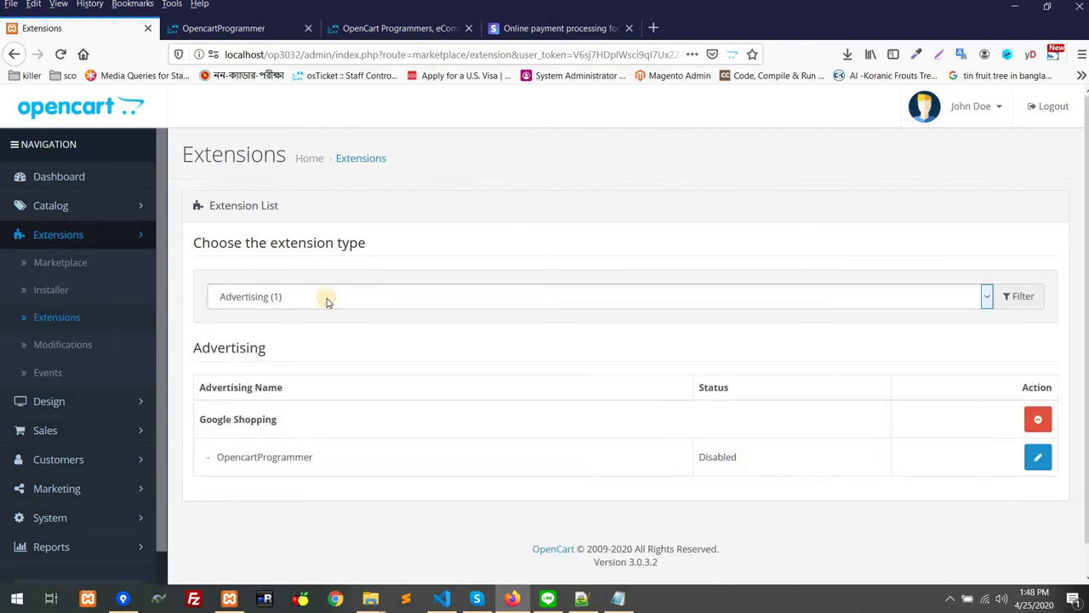
left_click(324, 297)
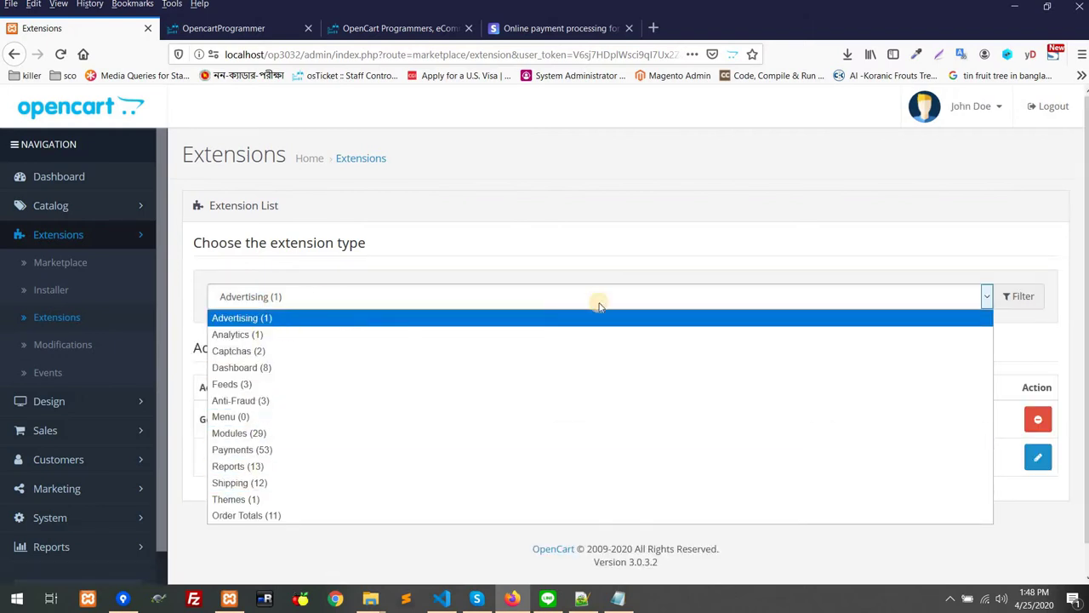
left_click(251, 449)
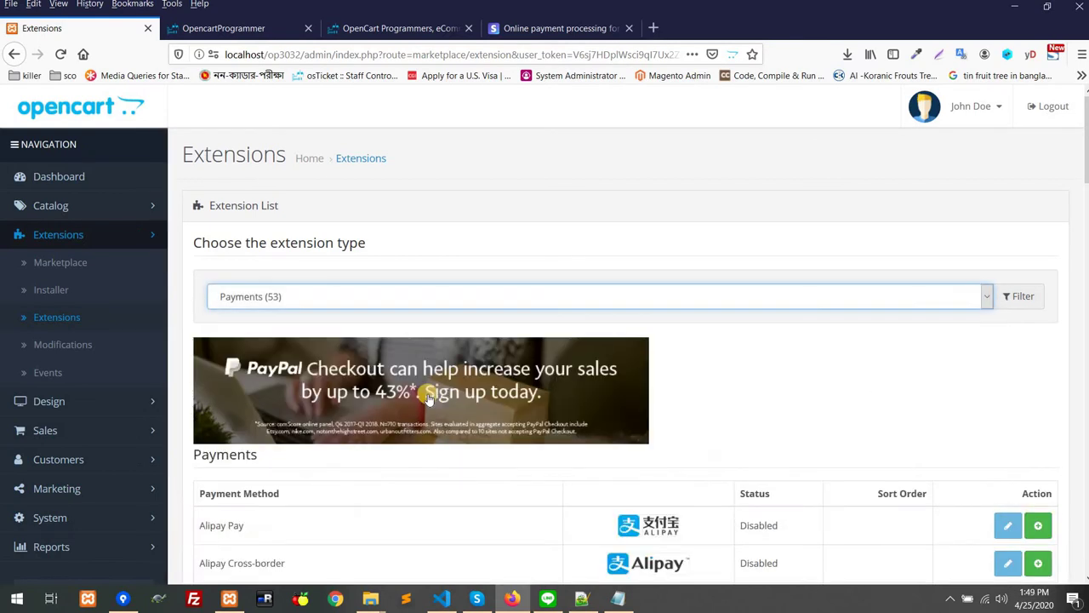
- Find Stripe with a page search for 'str', install it and open its settings
key("ctrl+f")
type("si")
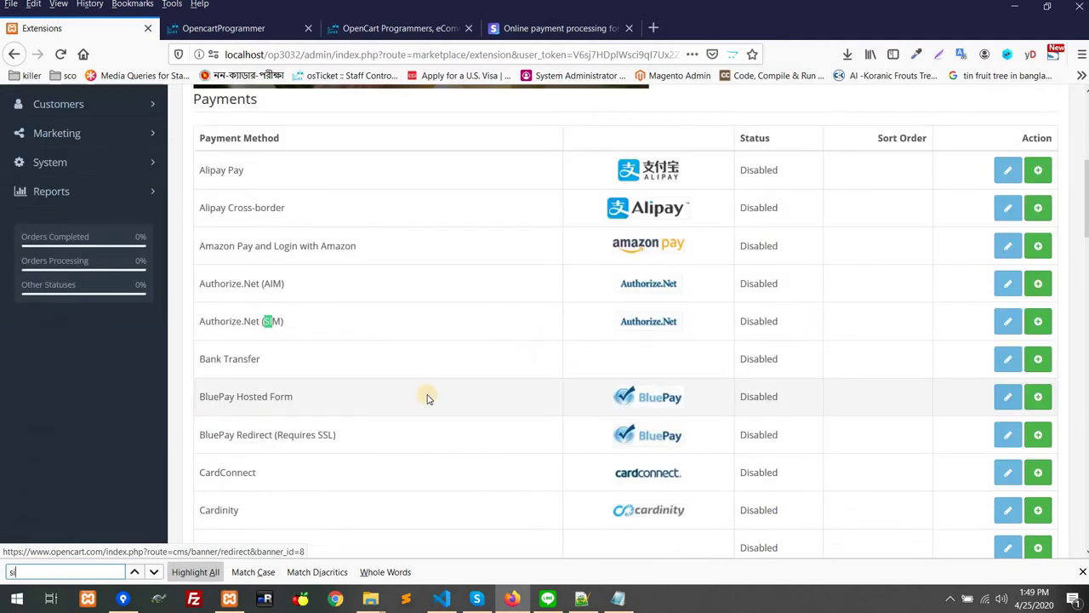
key("BackSpace")
type("tr")
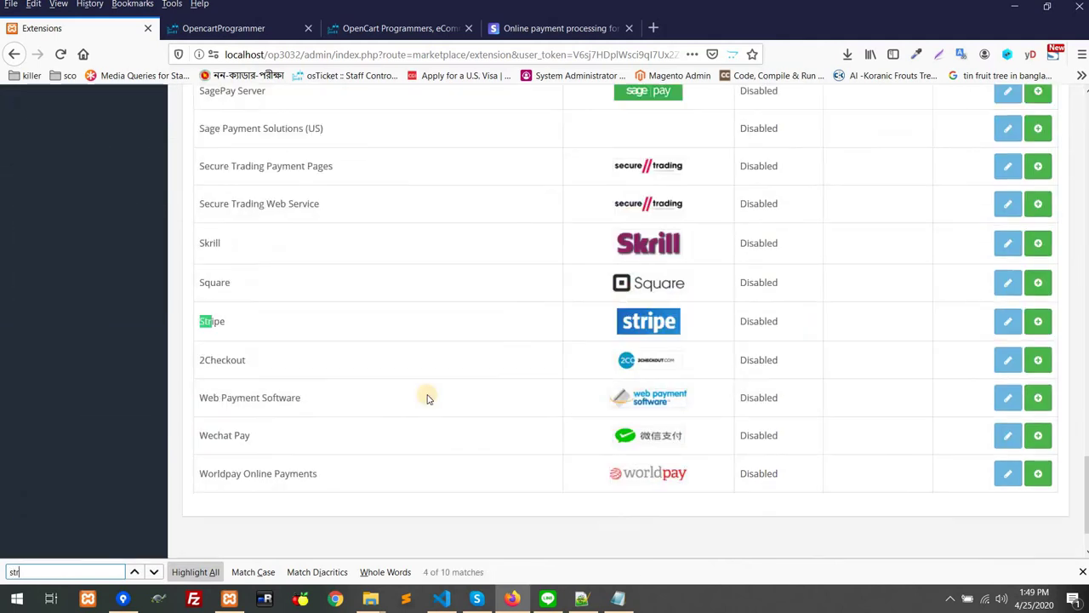
left_click(1038, 321)
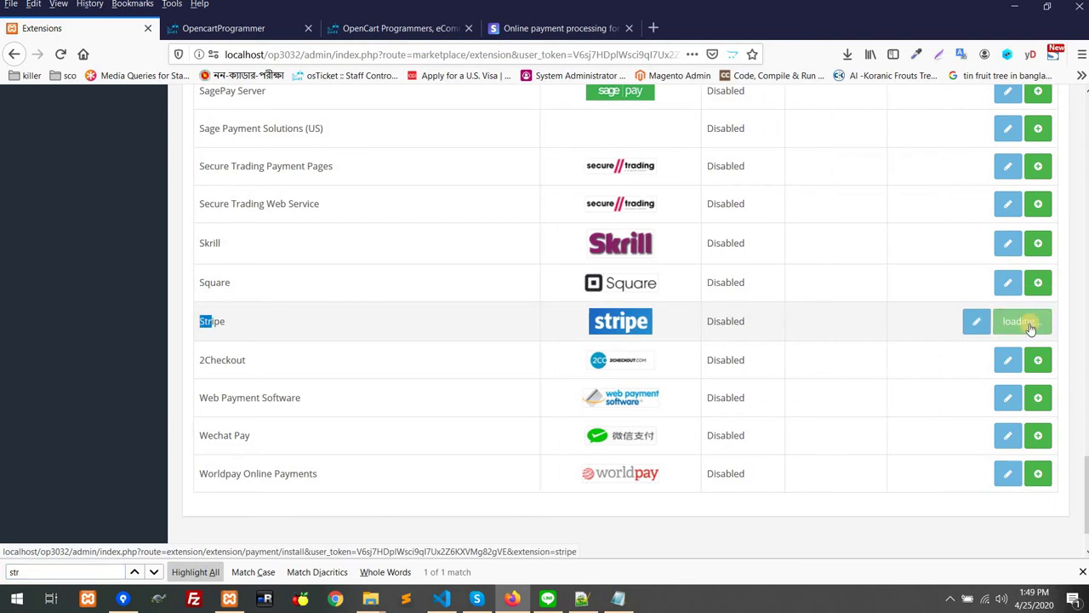
left_click(1007, 365)
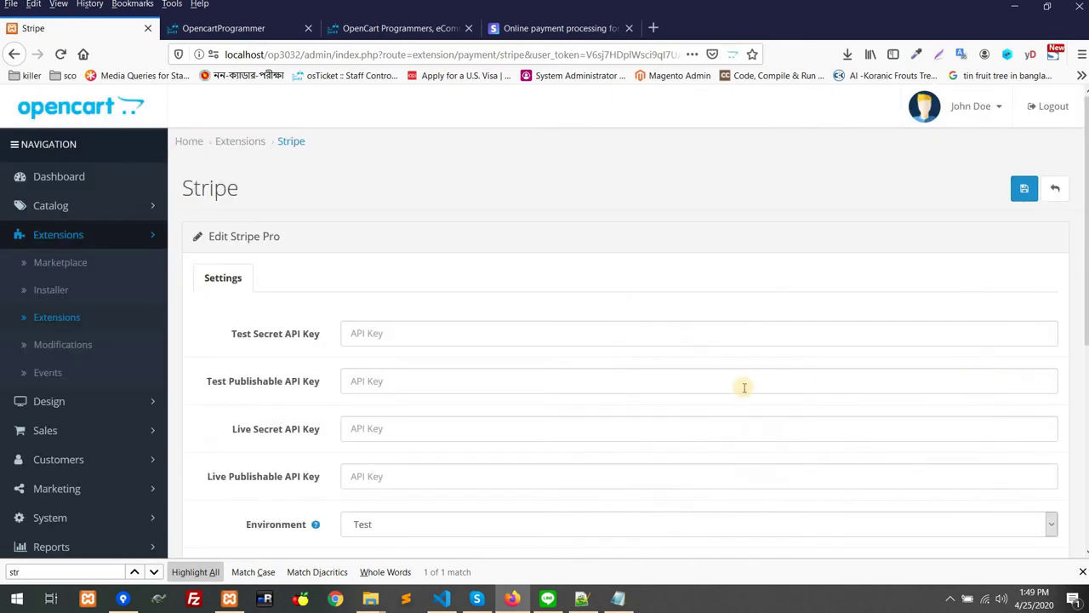
scroll(742, 388, "down", 5)
scroll(741, 392, "up", 1)
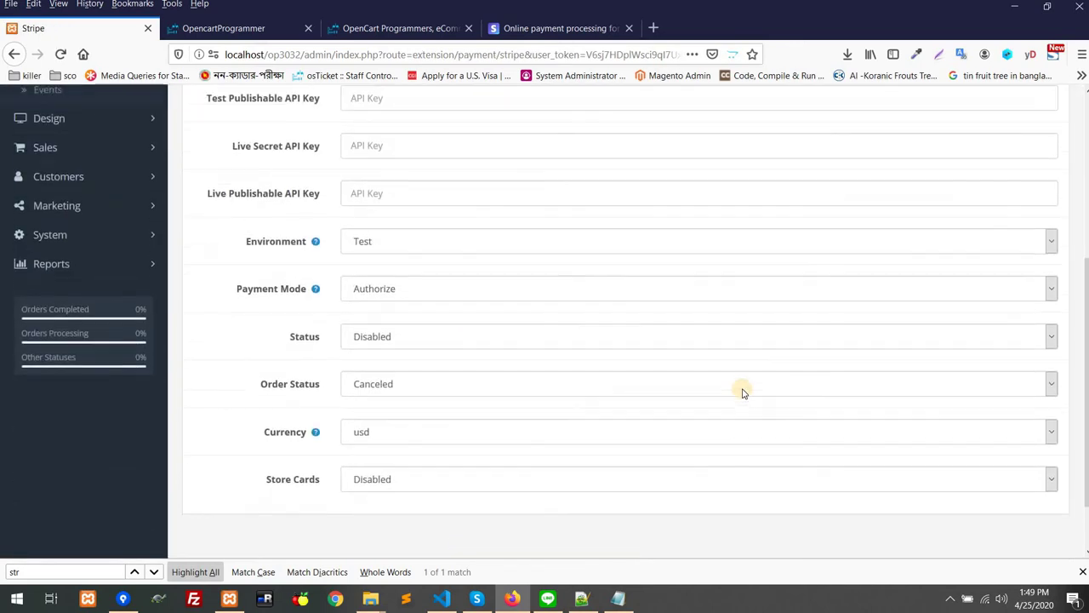
scroll(742, 392, "up", 1)
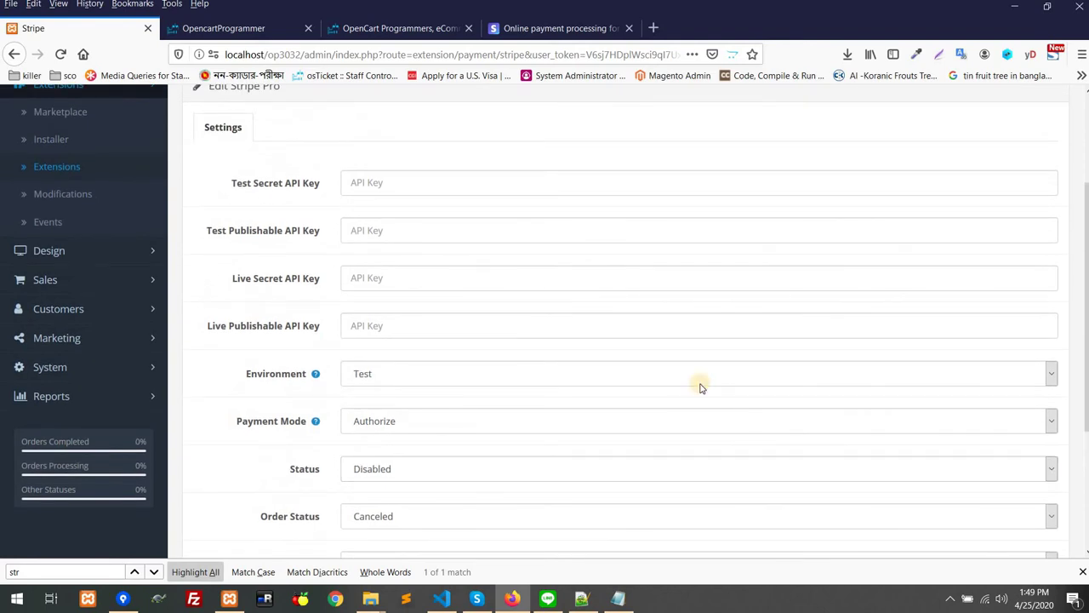
left_click(401, 183)
left_click(377, 226)
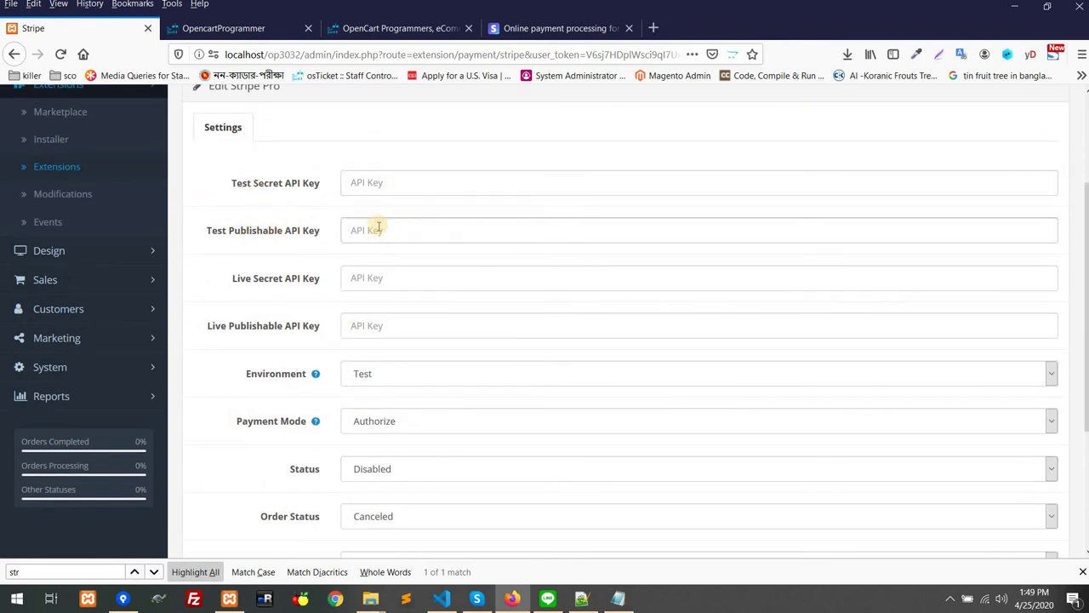
left_click(388, 280)
left_click_drag(262, 326, 348, 346)
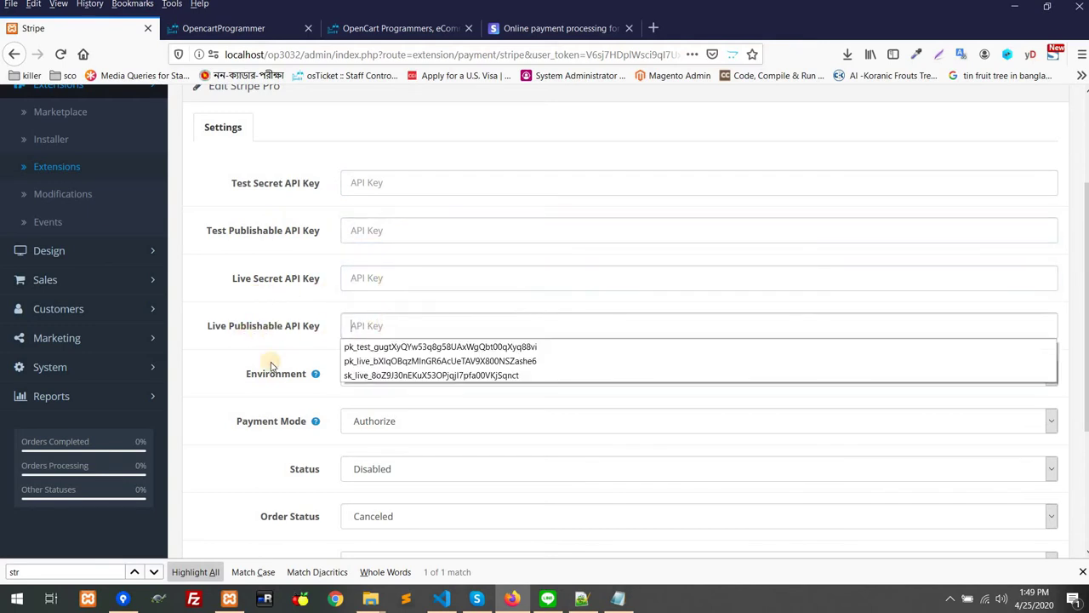
scroll(350, 246, "down", 3)
left_click(359, 225)
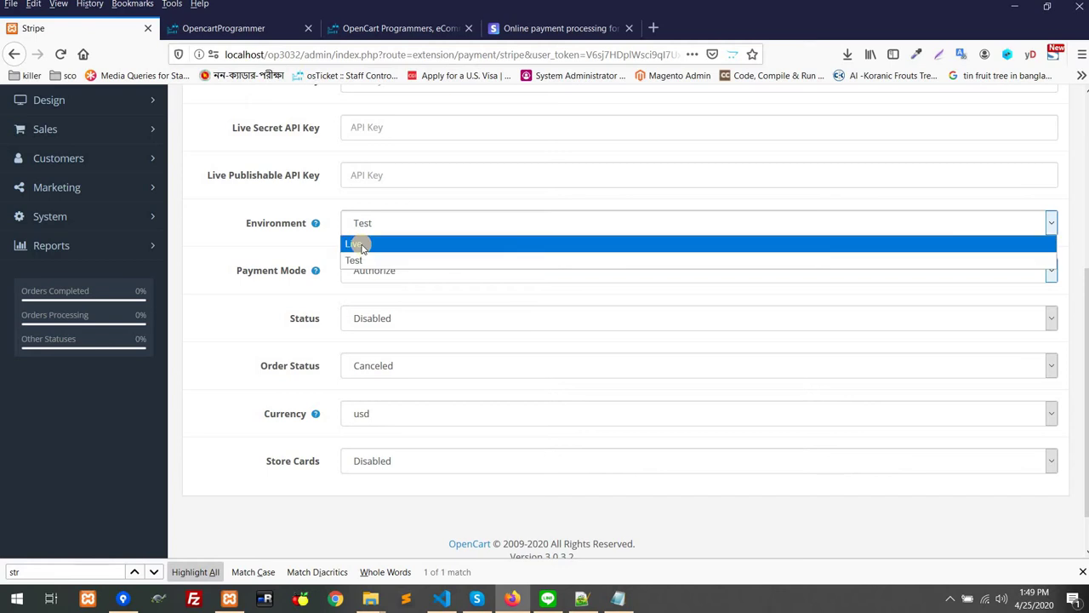
left_click(245, 238)
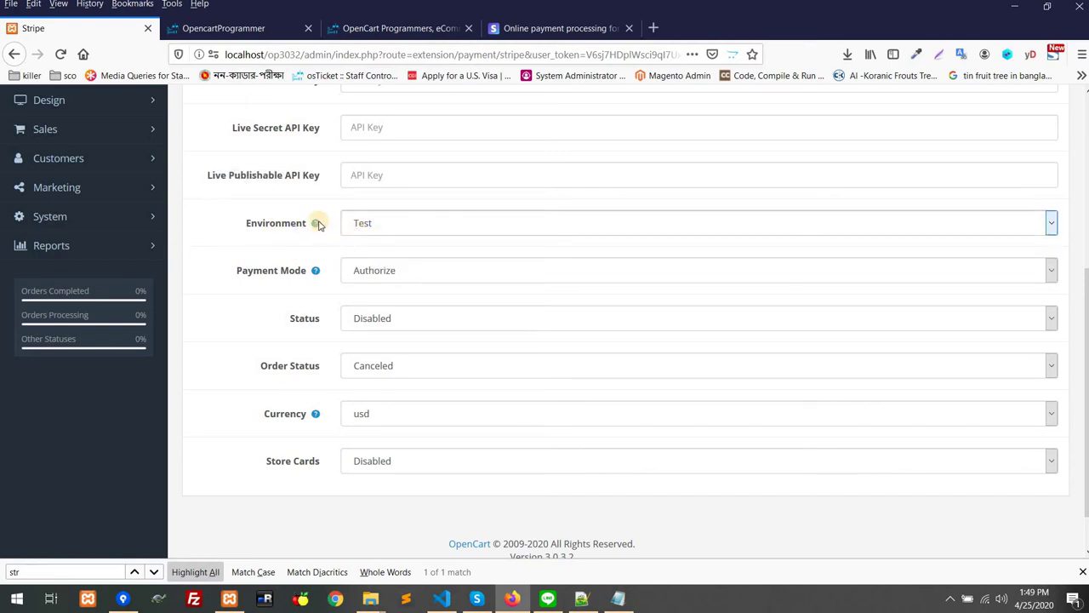
- Change Stripe's Payment Mode from Authorize to Capture and recheck the selection
left_click(304, 273)
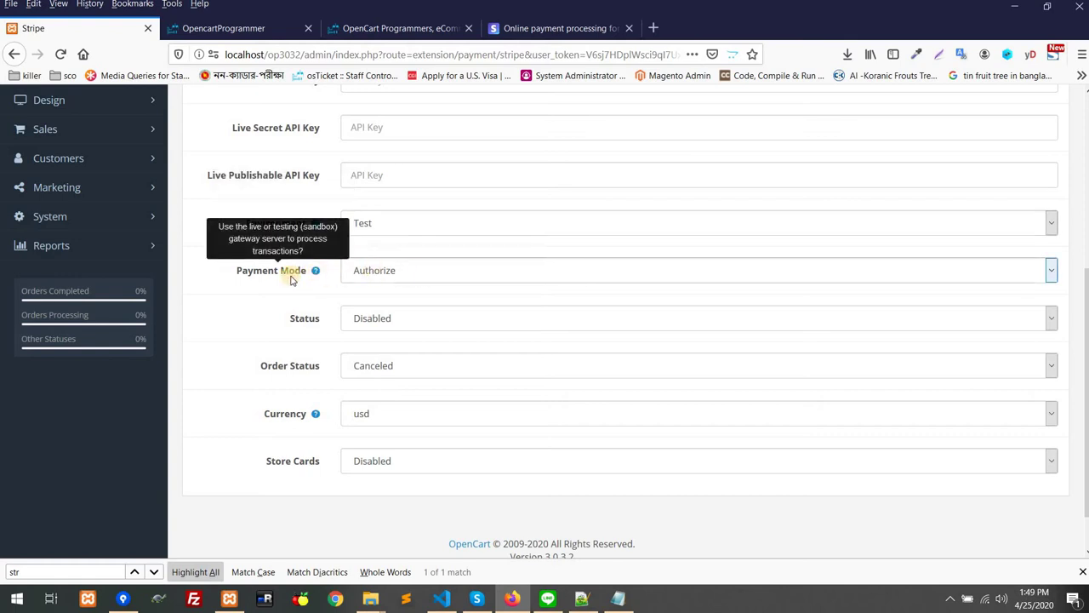
left_click(373, 272)
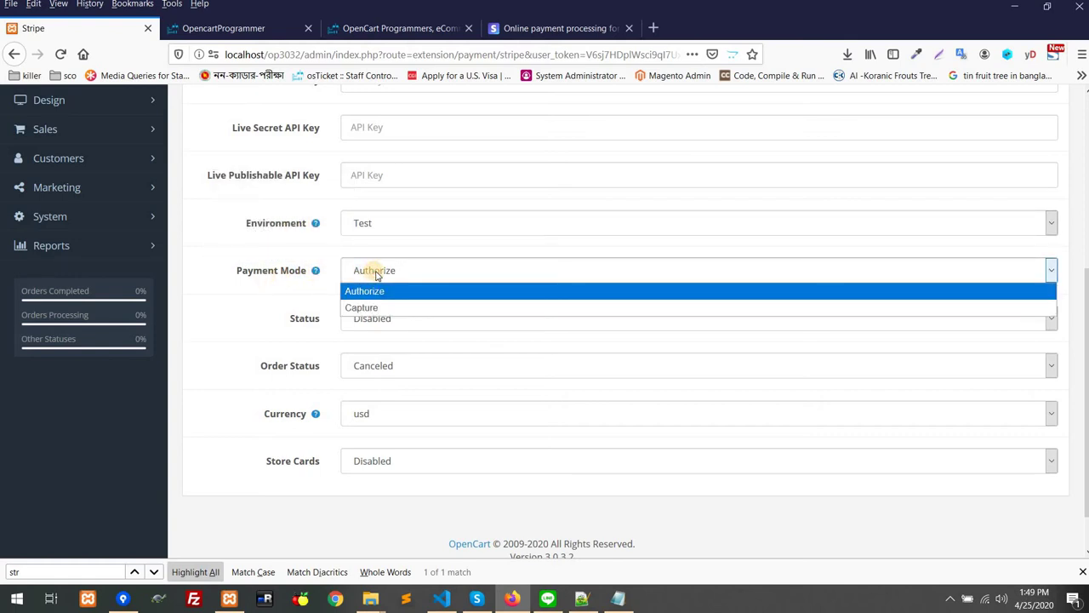
left_click(310, 294)
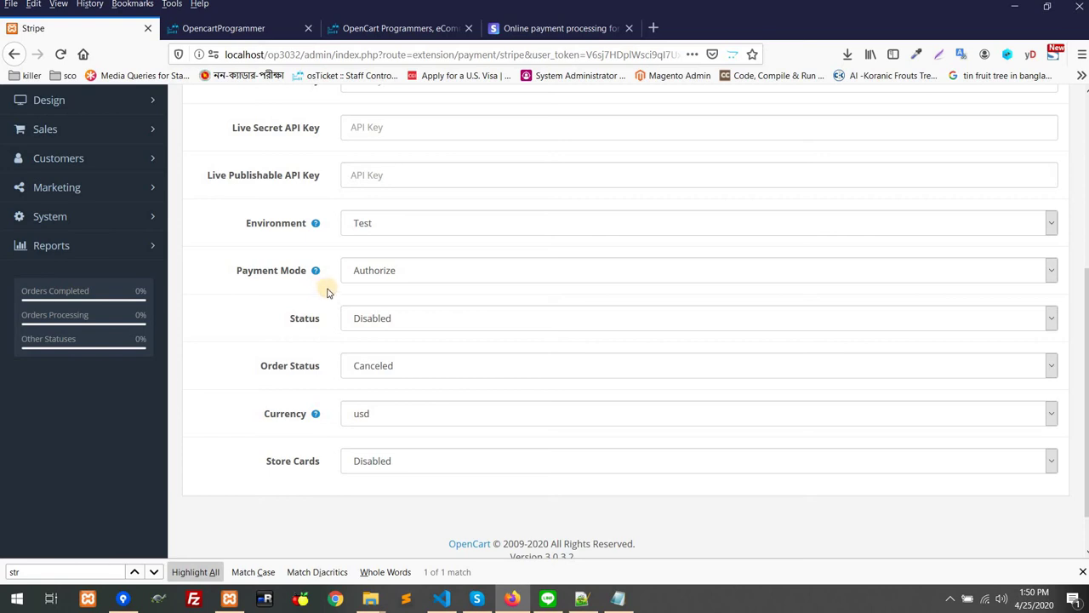
left_click(392, 274)
left_click(369, 308)
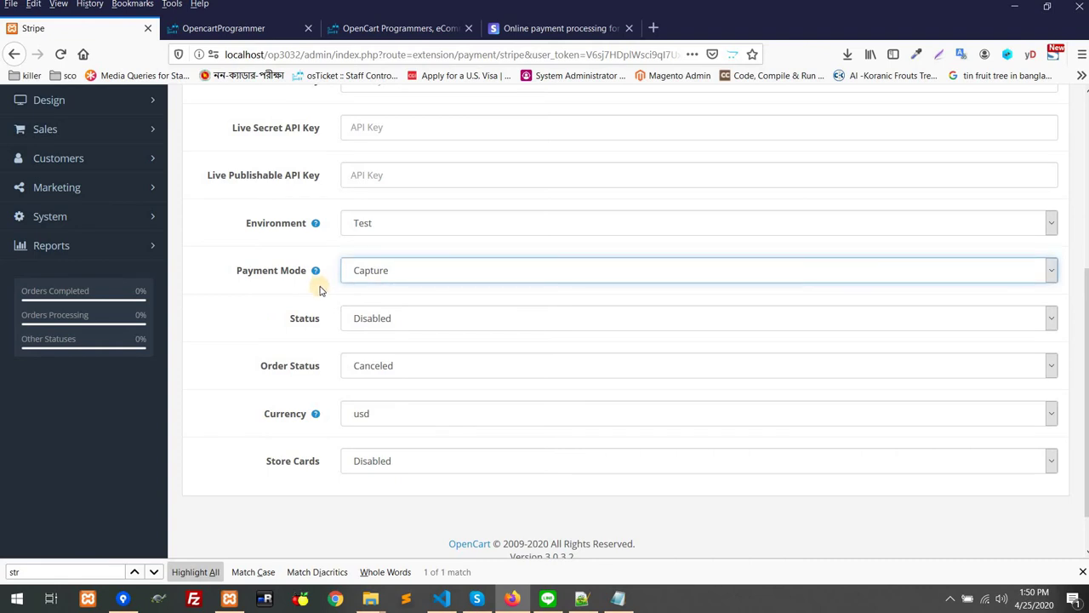
left_click(328, 274)
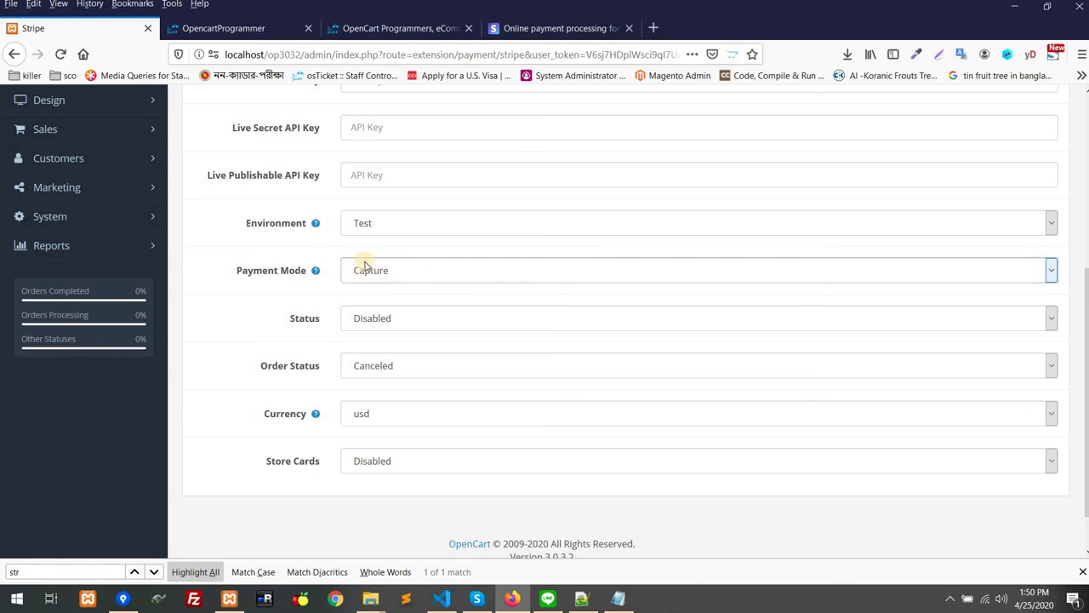
left_click(366, 269)
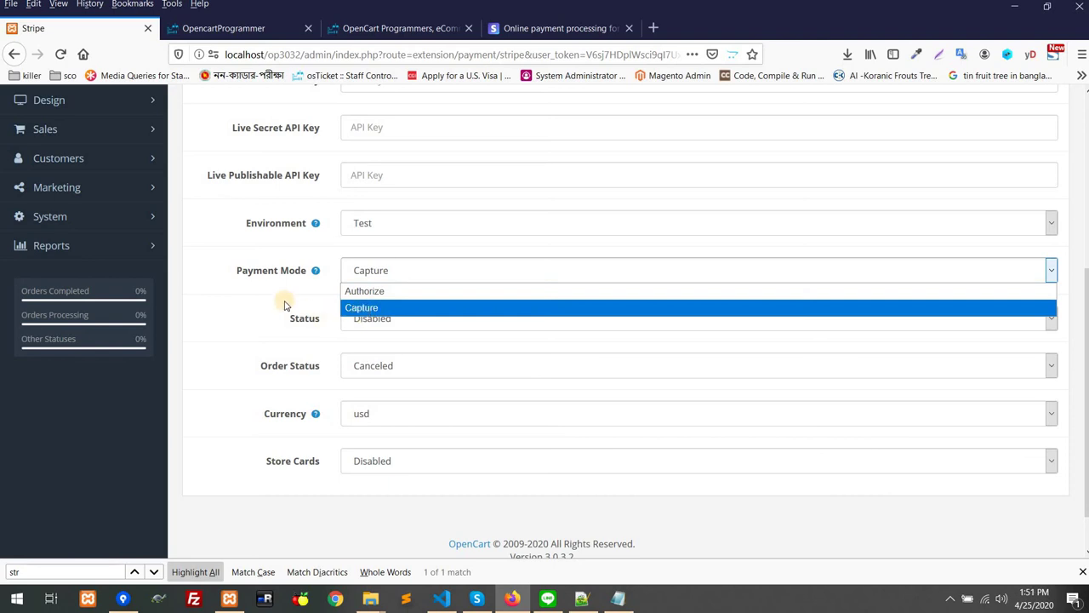
left_click(377, 274)
left_click(291, 353)
left_click(394, 366)
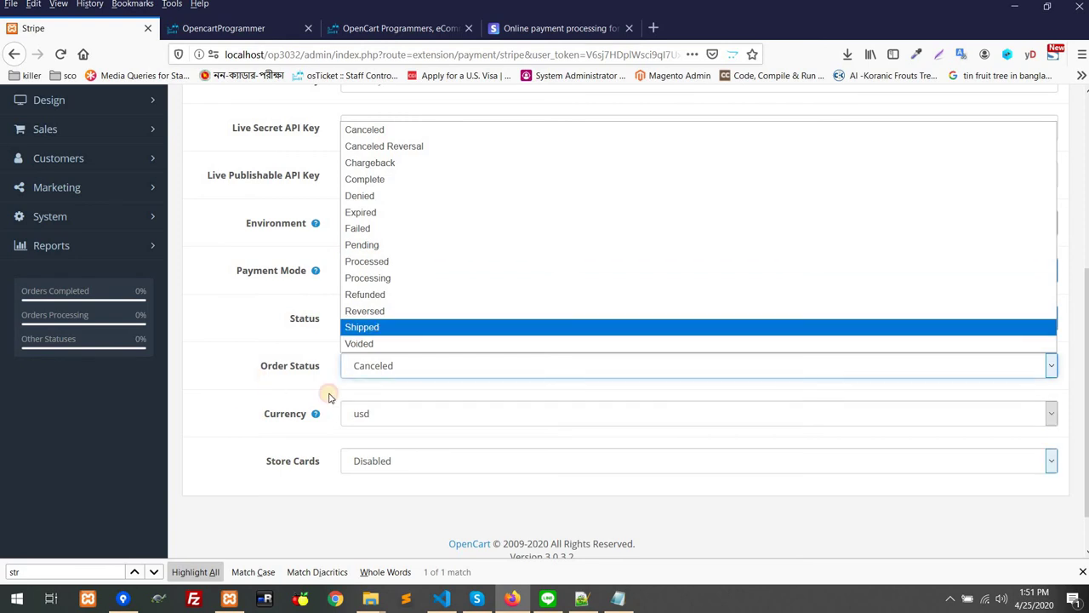
left_click(369, 414)
left_click(369, 415)
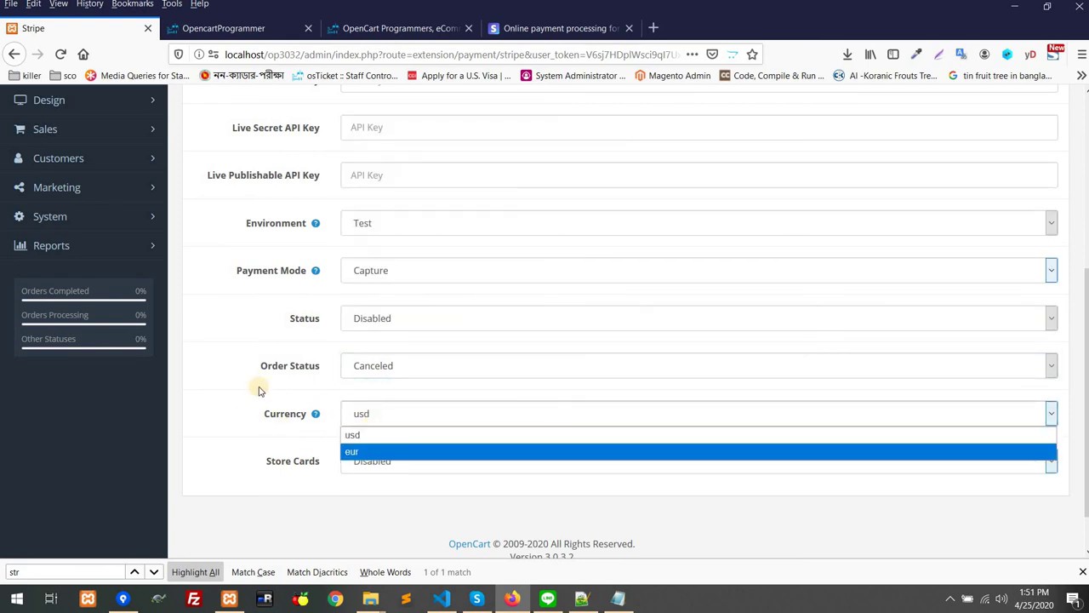
left_click(360, 407)
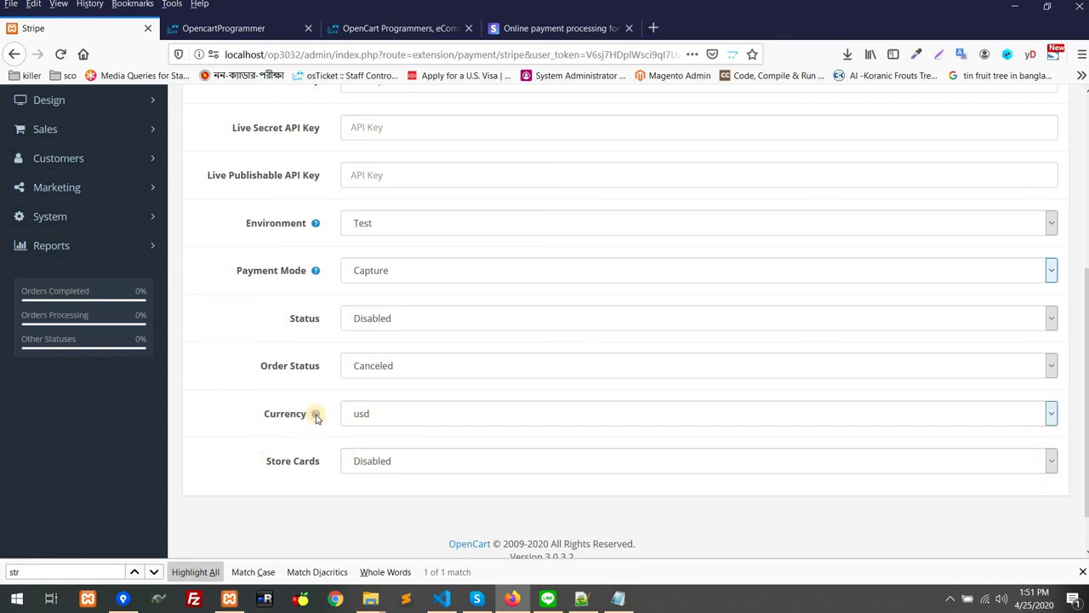
left_click(365, 463)
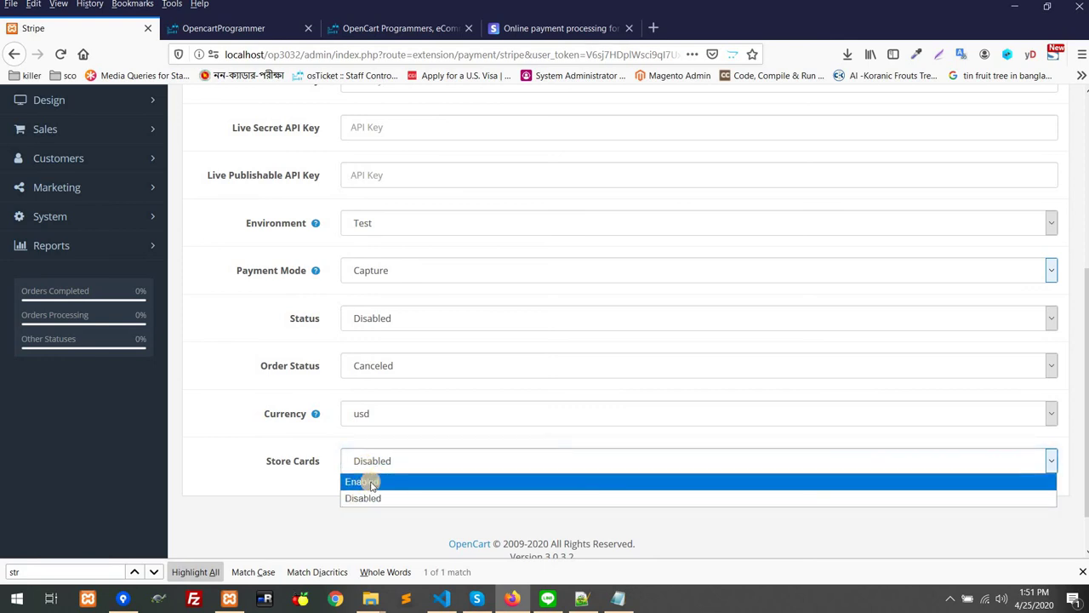
- Leave Store Cards as Disabled and scroll back to the API key fields
left_click(226, 477)
scroll(356, 367, "up", 3)
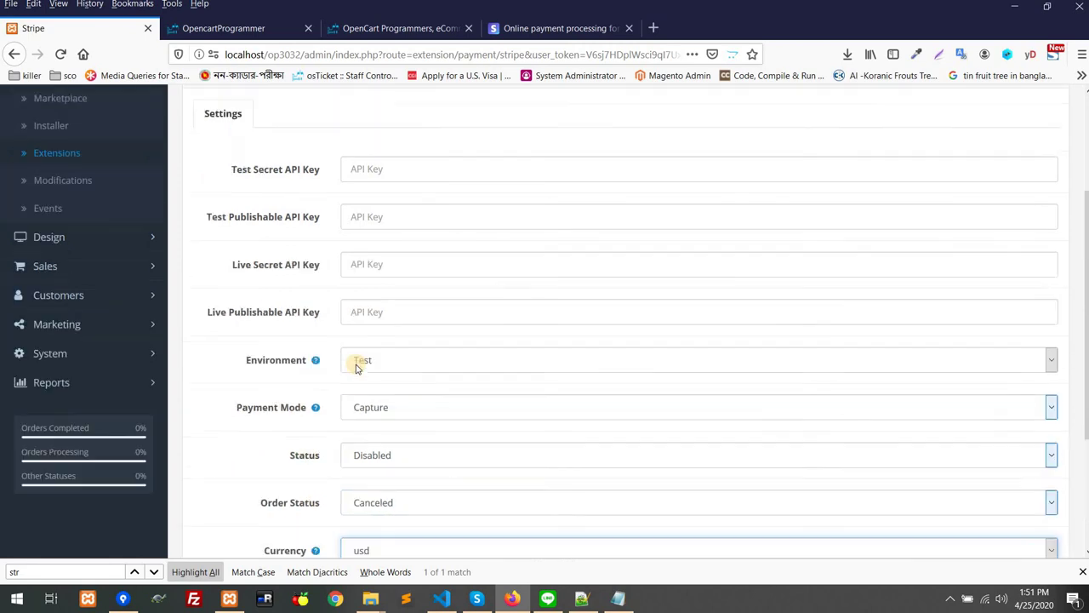
scroll(356, 367, "up", 3)
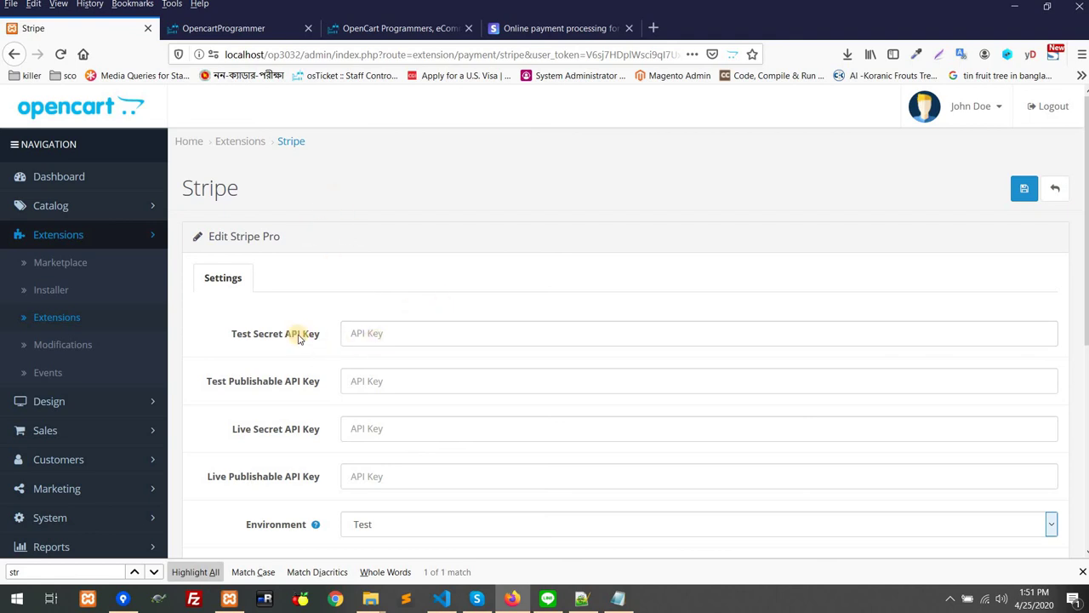
scroll(387, 255, "down", 2)
- Highlight the Test and Live Secret/Publishable API key labels, then switch to the stripe.com tab
left_click(243, 303)
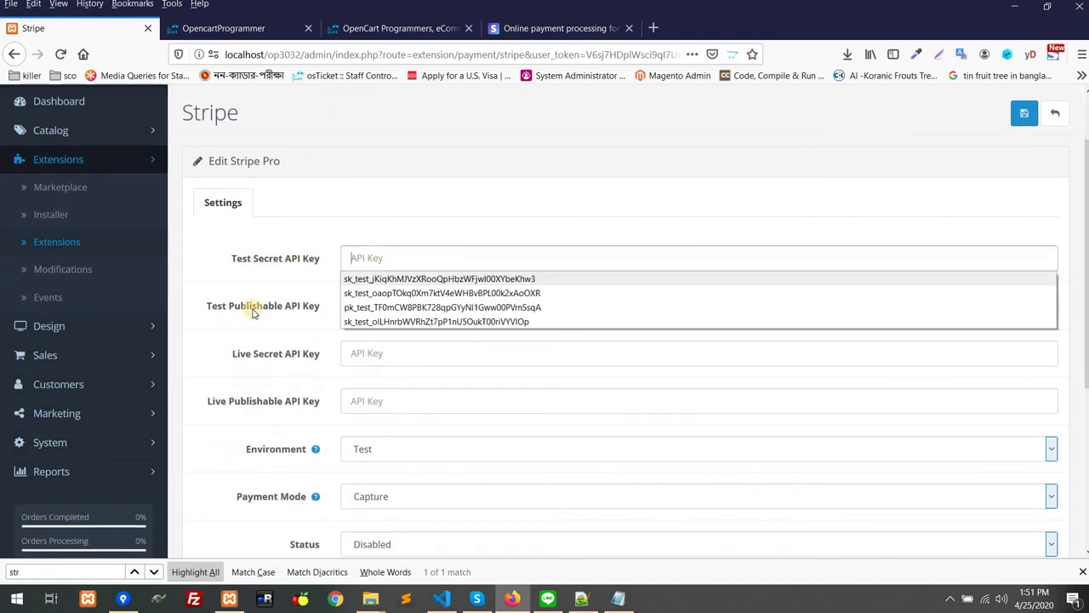
left_click(236, 261)
left_click_drag(234, 259, 303, 258)
left_click_drag(207, 306, 380, 341)
left_click_drag(234, 354, 298, 354)
left_click_drag(208, 402, 300, 401)
left_click(511, 32)
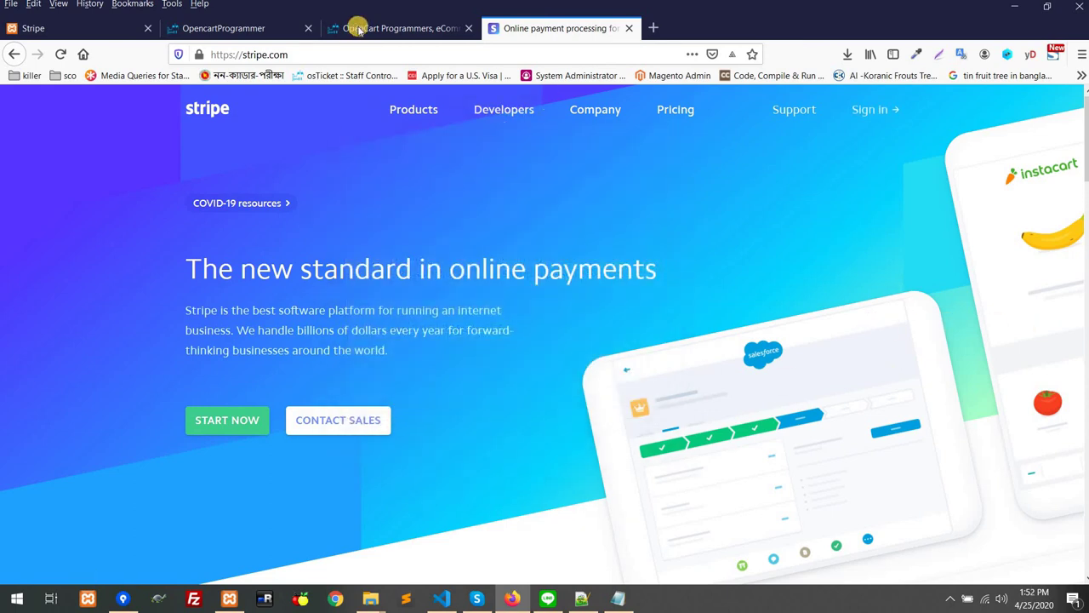
- Show the OpencartProgrammer storefront at localhost/op3032, scrolled to the Featured products
left_click(224, 28)
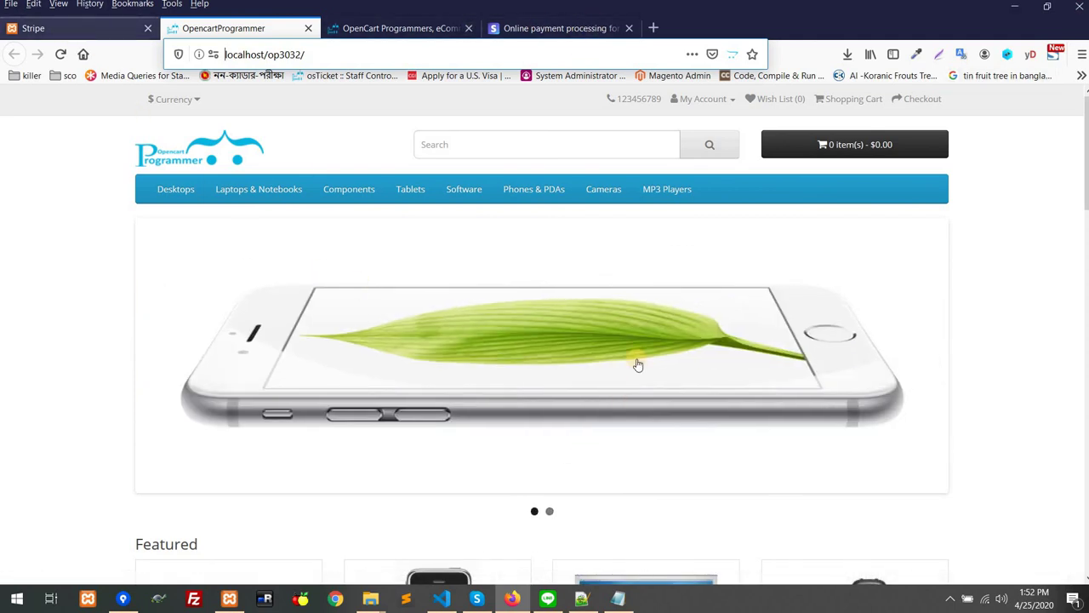
scroll(742, 281, "down", 3)
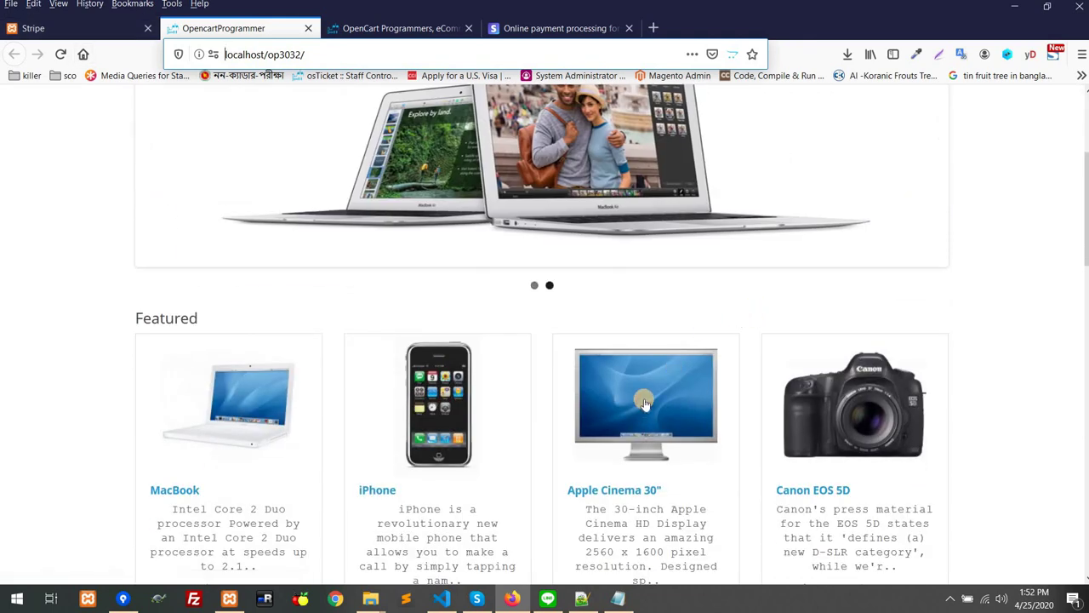